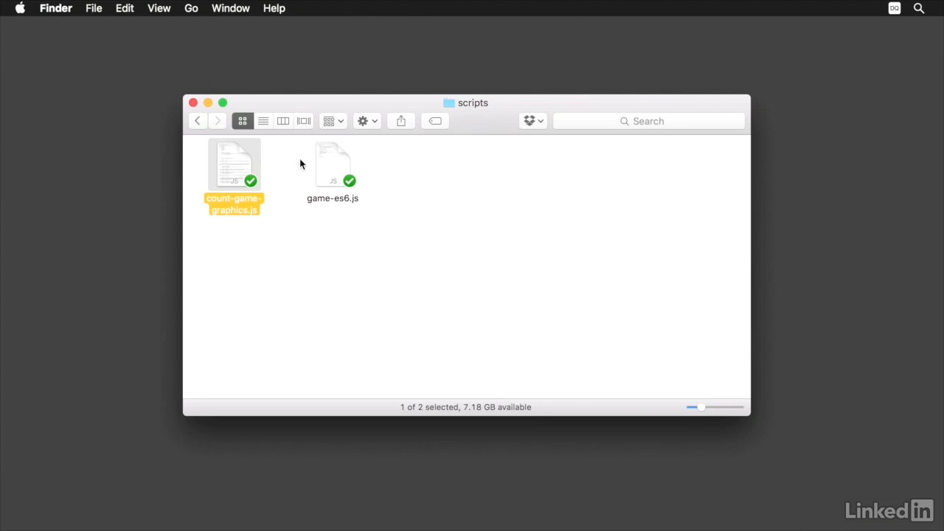
Preview the contents of count-game-graphics.js, including its shape and symbol code, and close the preview.
key("space")
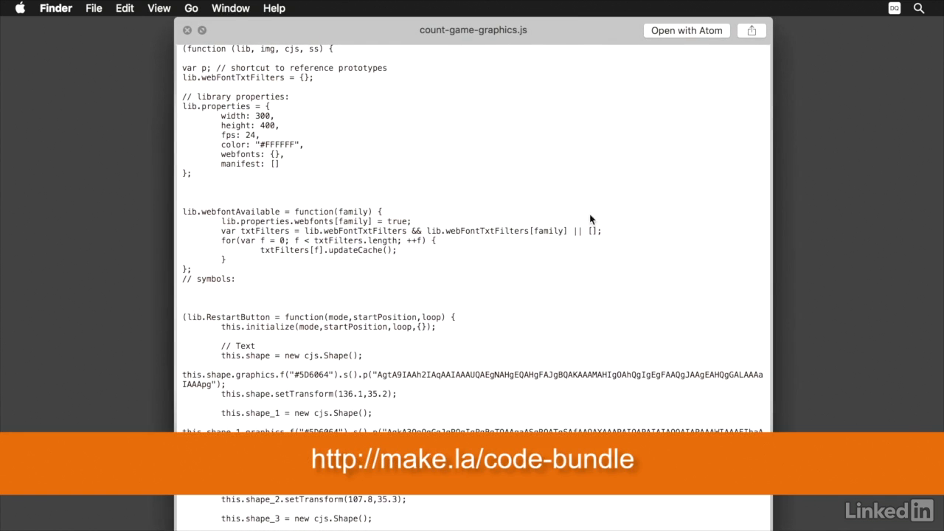
scroll(598, 220, "down", 20)
scroll(599, 220, "down", 15)
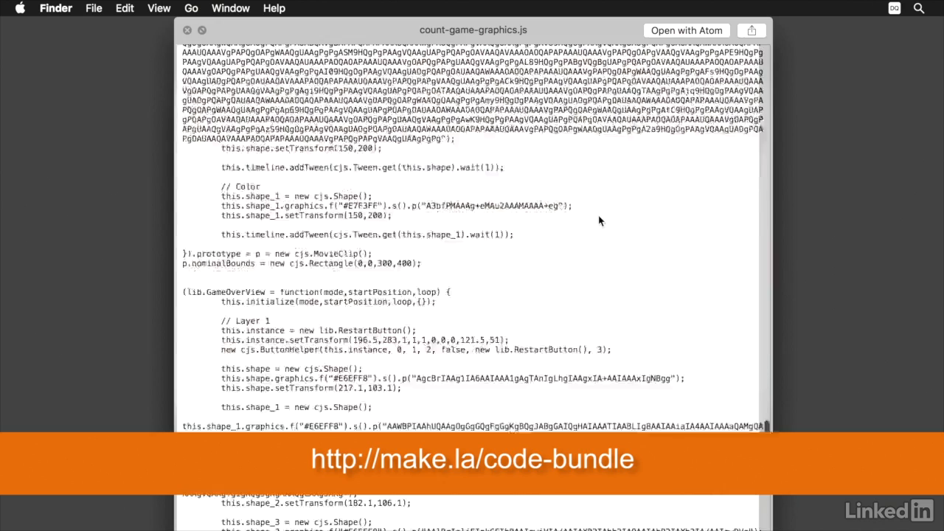
key("space")
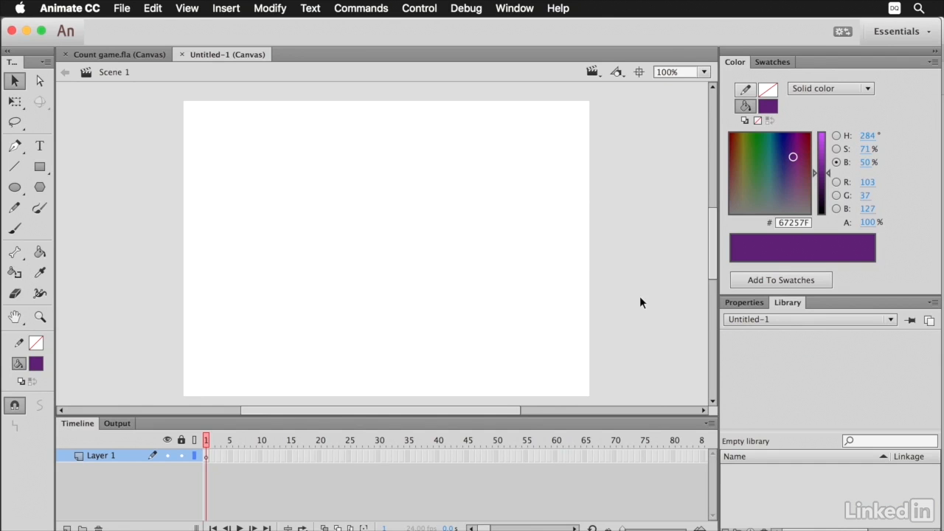
Set the document's stage size to 300 by 400 pixels.
left_click(729, 303)
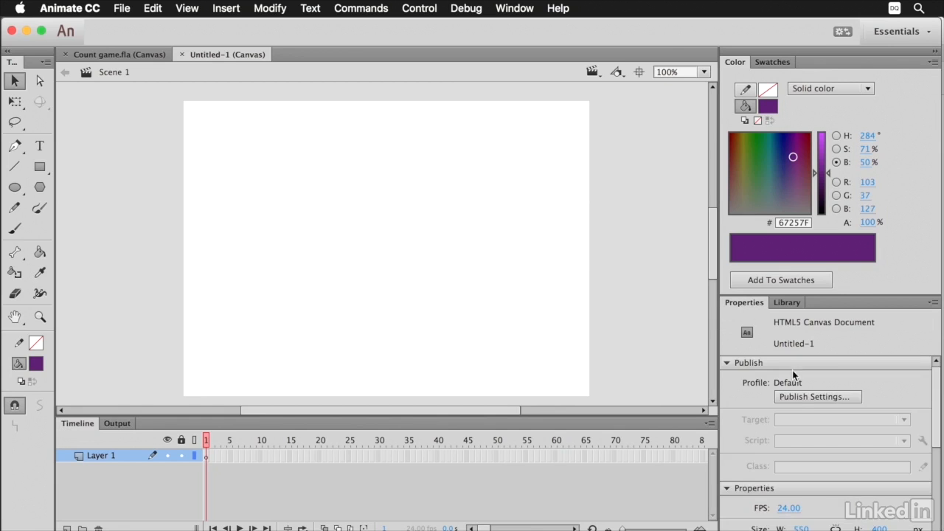
scroll(792, 370, "down", 5)
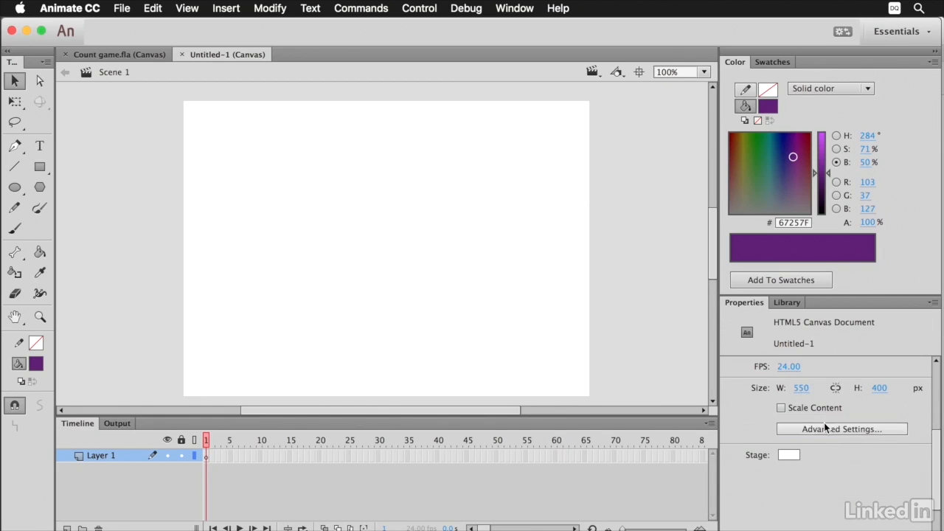
left_click(826, 429)
left_click(340, 236)
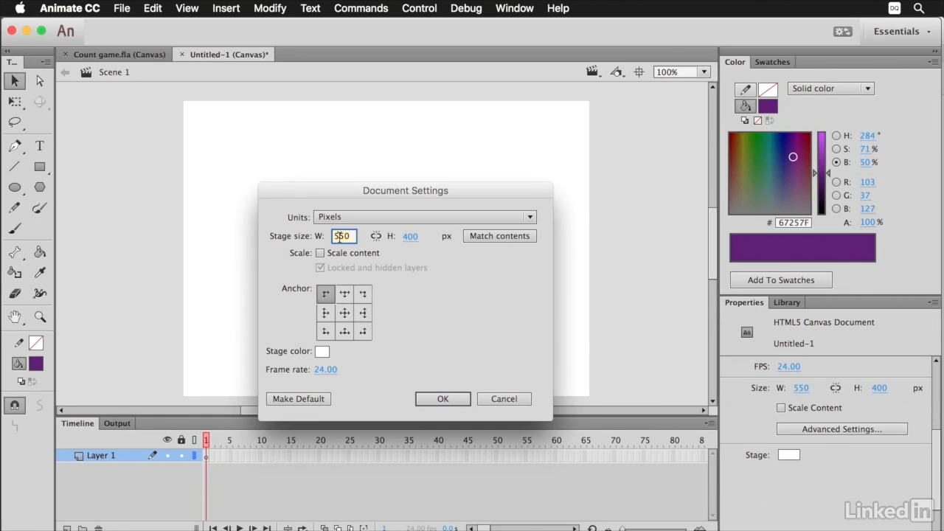
type("300")
left_click(408, 236)
type("400")
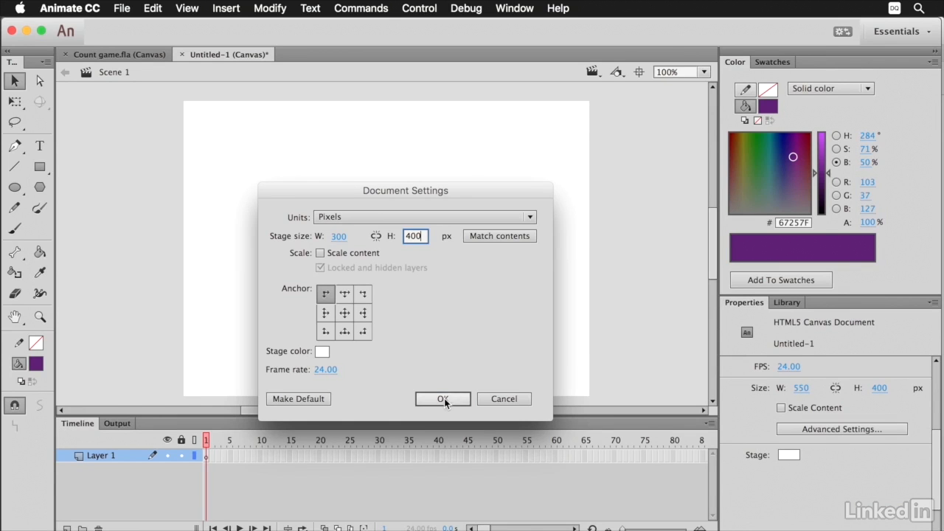
left_click(444, 399)
left_click_drag(405, 264, 446, 255)
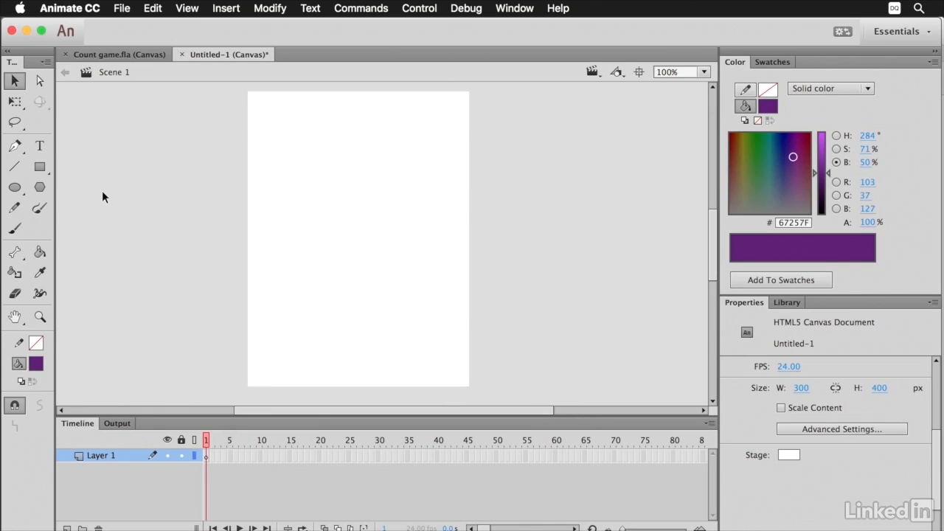
Draw a purple square without stroke, about 57 px wide, in the upper part of the stage.
left_click_drag(41, 168, 70, 165)
left_click_drag(309, 169, 351, 211)
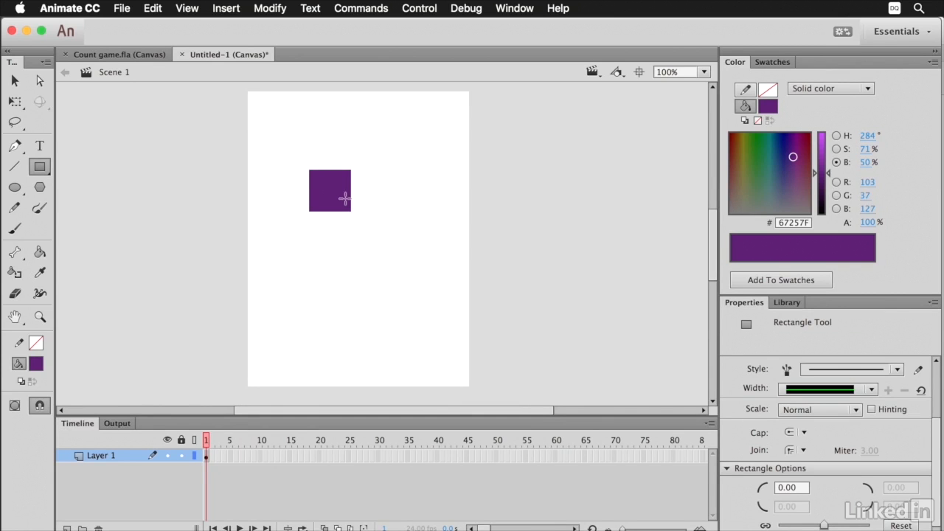
key("v")
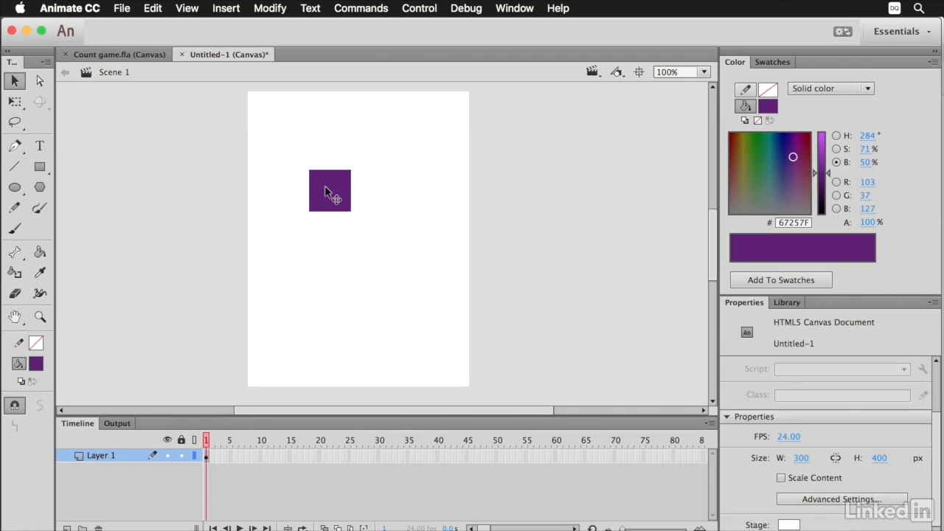
Convert the purple square to a movie clip symbol named NumberedBox.
left_click(325, 185)
left_click_drag(278, 146, 376, 223)
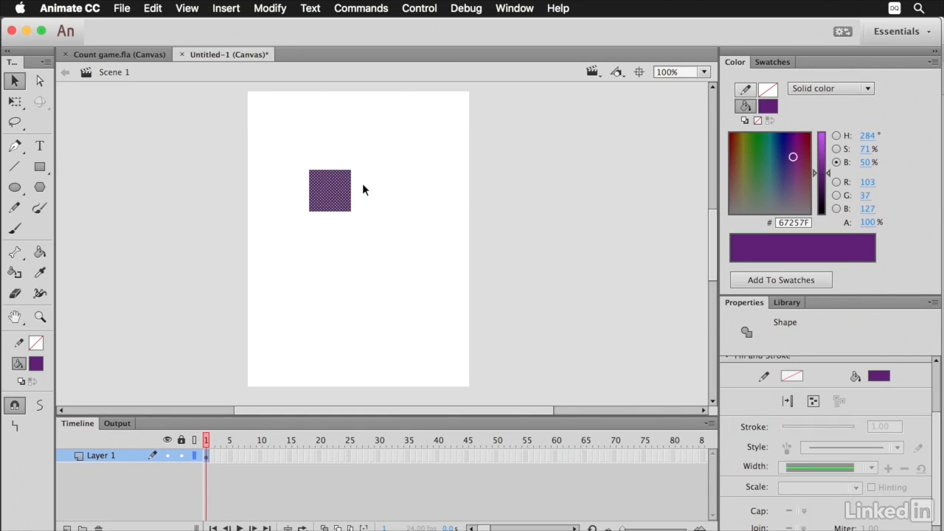
left_click(270, 8)
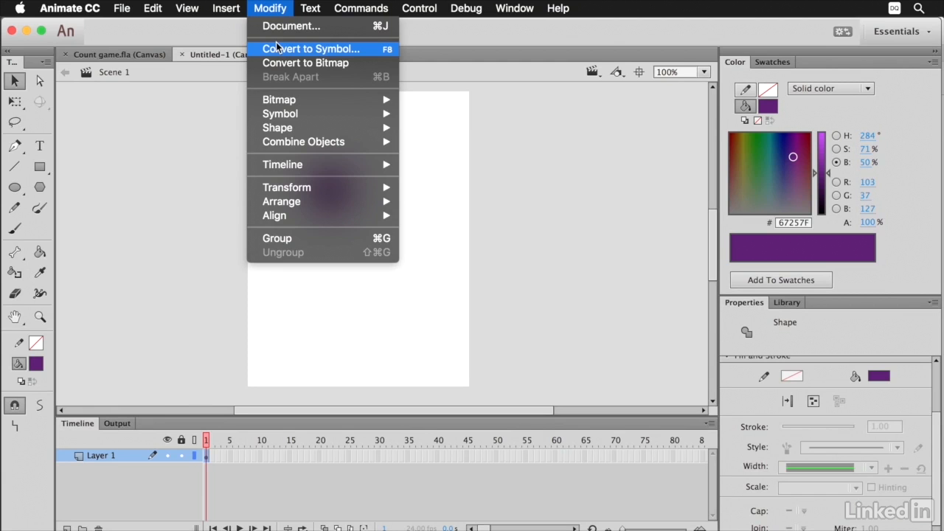
left_click(277, 46)
left_click(341, 129)
left_click(343, 139)
type("NumberedBox")
left_click(543, 101)
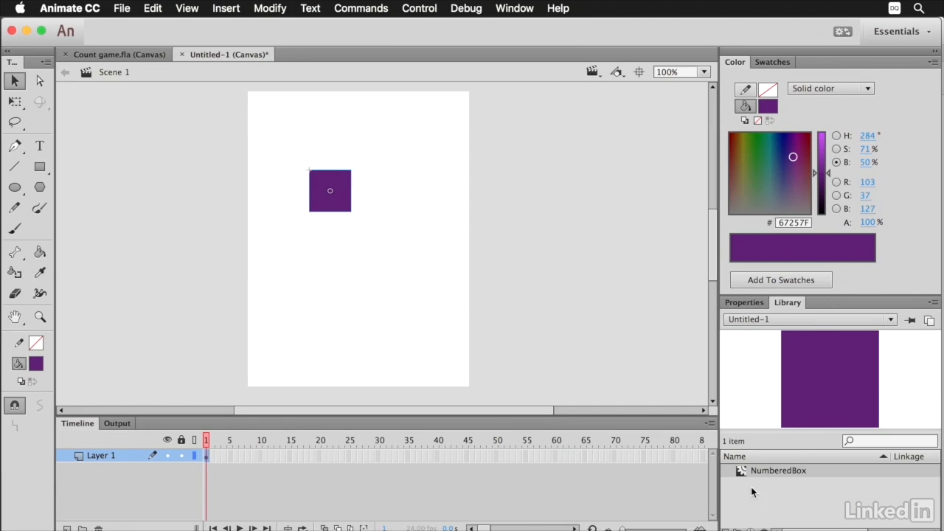
Edit the NumberedBox symbol and recolor its square to light blue, #BDD5E7.
double_click(742, 471)
left_click(775, 200)
left_click_drag(822, 173, 822, 140)
left_click(462, 197)
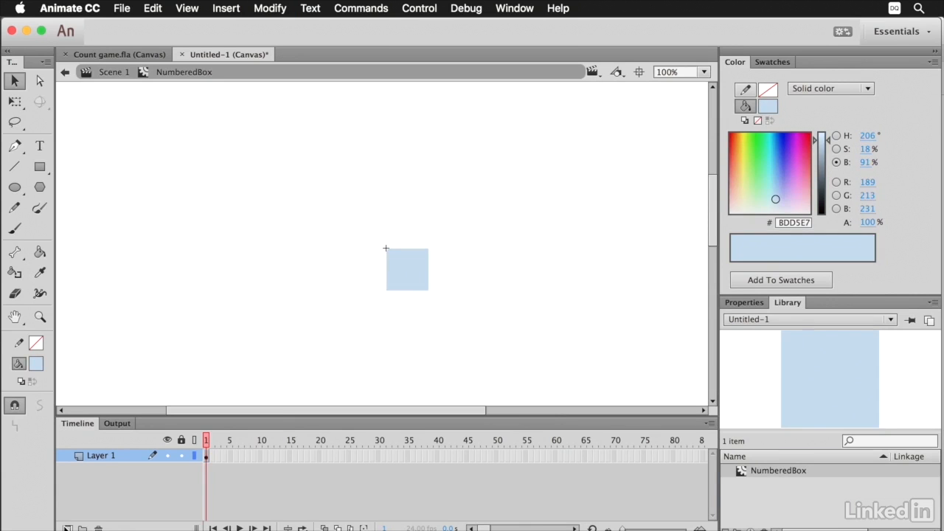
Add a layer named gradient above Layer 1 in the symbol and widen the timeline's frames.
left_click(66, 529)
double_click(101, 455)
type("gradient")
key("Return")
left_click(709, 423)
left_click(738, 417)
left_click(212, 469)
left_click(212, 456)
key("super+shift+v")
key("super+z")
Copy the light blue square and paste it in place on the gradient layer.
left_click(413, 265)
left_click(153, 9)
left_click(164, 76)
left_click(117, 456)
left_click(153, 8)
left_click(200, 104)
Fill the copied square with the white-to-black radial gradient, with the white center at 0% alpha.
left_click(40, 253)
left_click(768, 107)
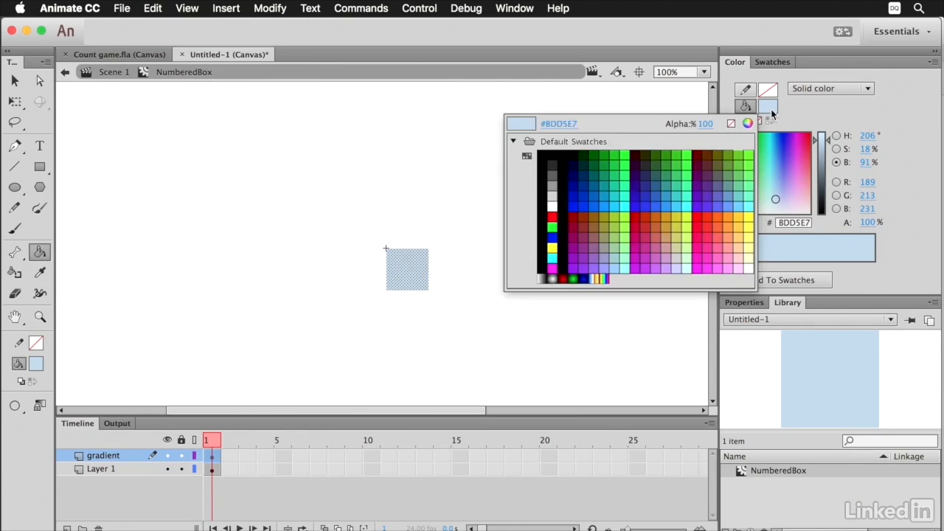
left_click(552, 279)
left_click(868, 222)
type("0")
key("Return")
left_click(408, 272)
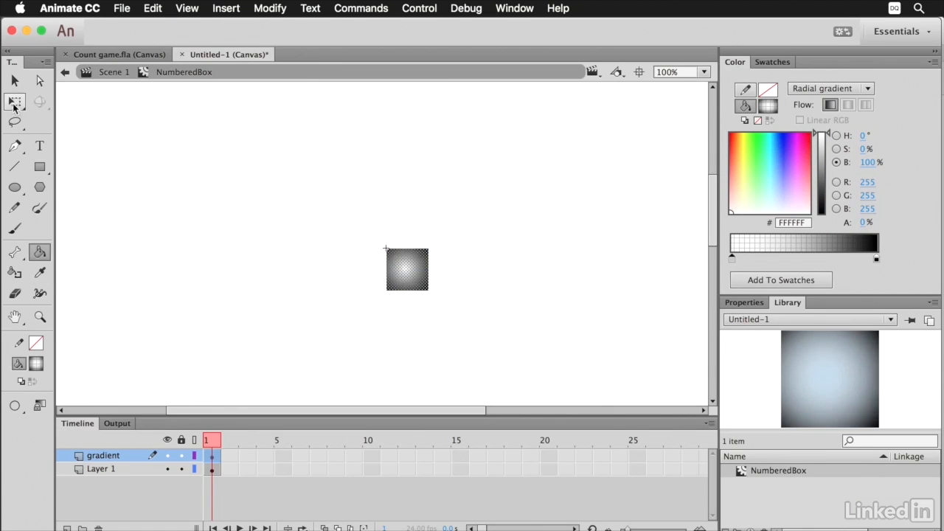
Select the square's fill with the Gradient Transform tool and set the gradient's black outer color to 64% alpha.
left_click(13, 108)
left_click(74, 121)
left_click(421, 263)
left_click(876, 258)
left_click_drag(864, 222, 836, 222)
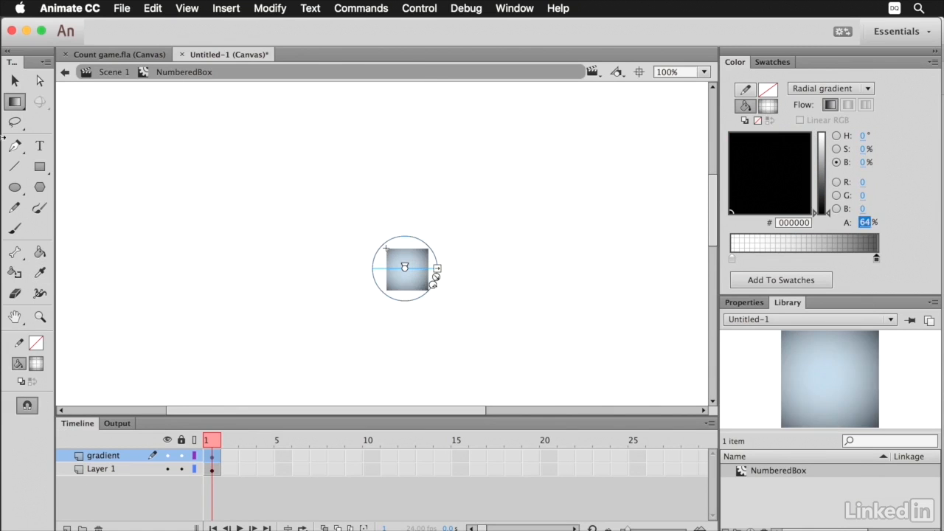
Add a layer named Text above the gradient layer.
left_click(15, 81)
left_click(66, 528)
double_click(103, 455)
type("Text")
key("Return")
Create a text field reading 98 near the square and widen it so both digits fit on one line.
key("t")
left_click_drag(296, 159, 372, 251)
type("98")
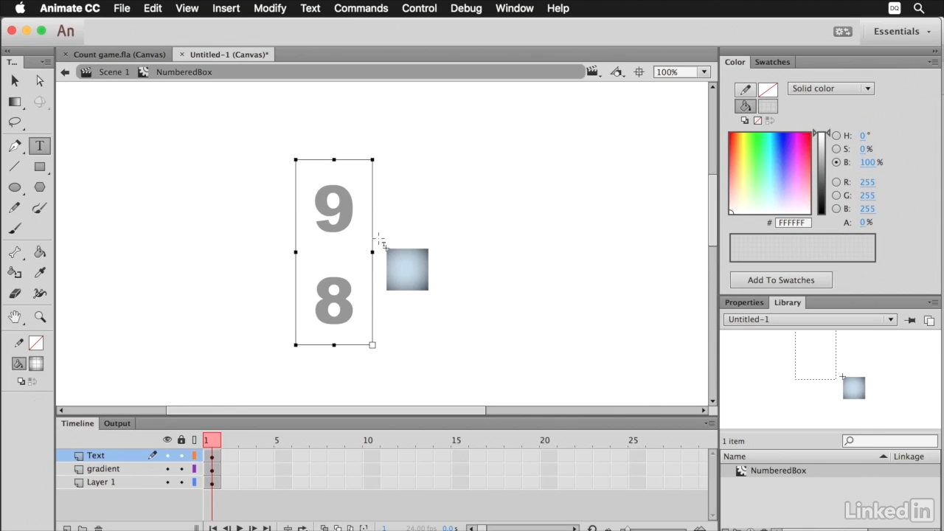
left_click_drag(374, 344, 435, 247)
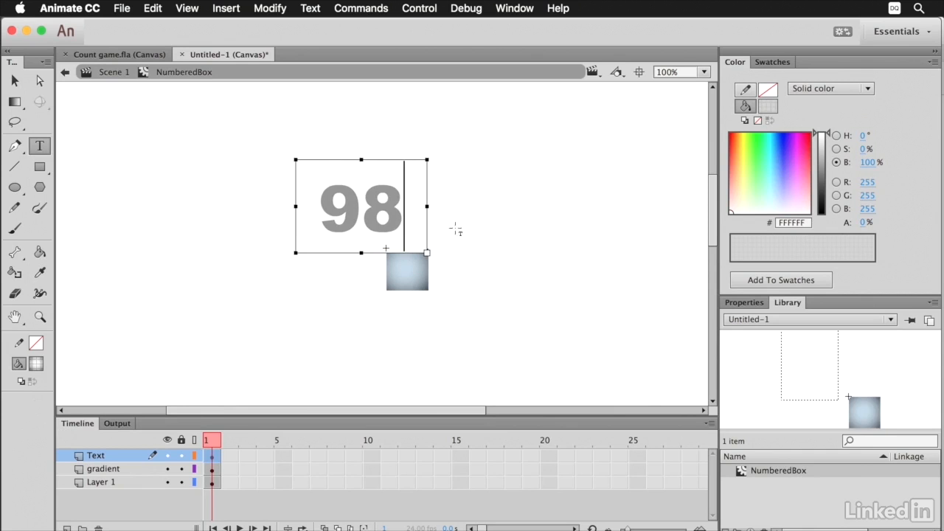
Center the 98 text field over the square and color the text black at 100% alpha.
left_click(745, 303)
left_click(14, 80)
left_click_drag(365, 212, 412, 278)
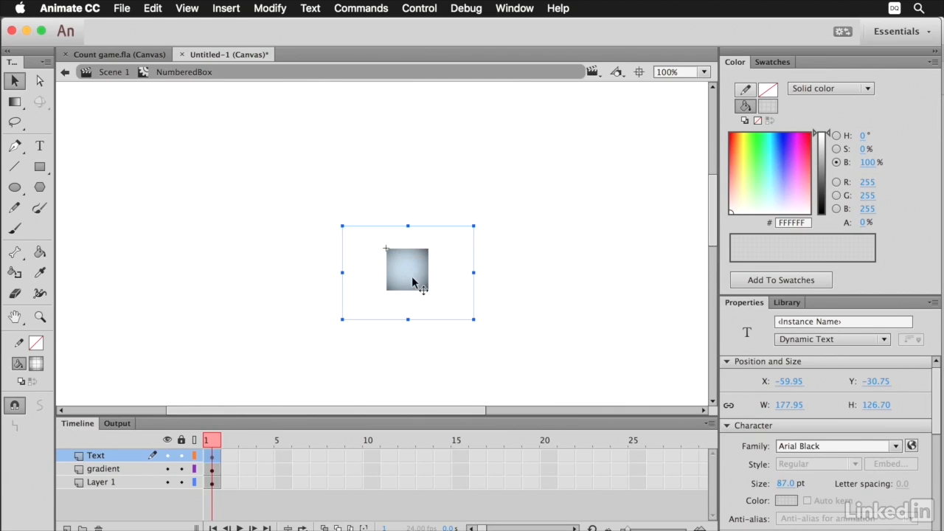
left_click(787, 500)
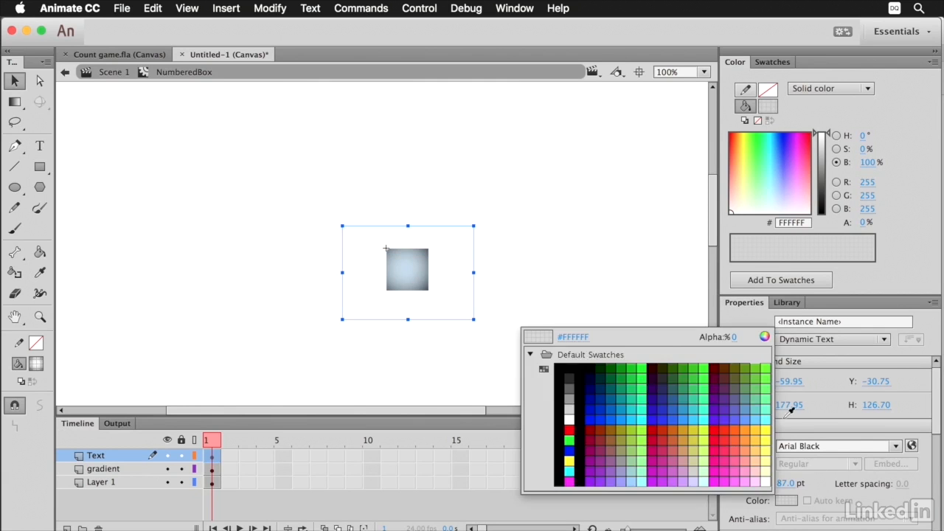
left_click(587, 369)
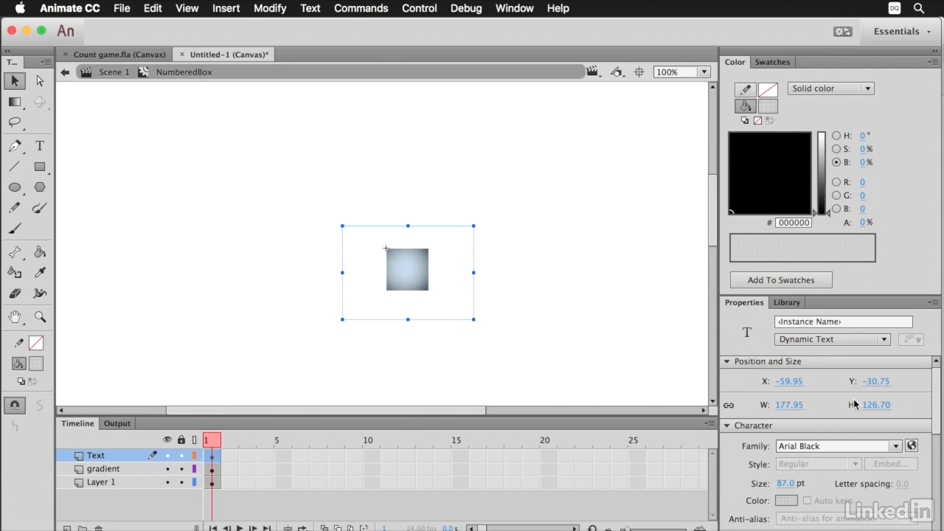
left_click_drag(863, 223, 942, 226)
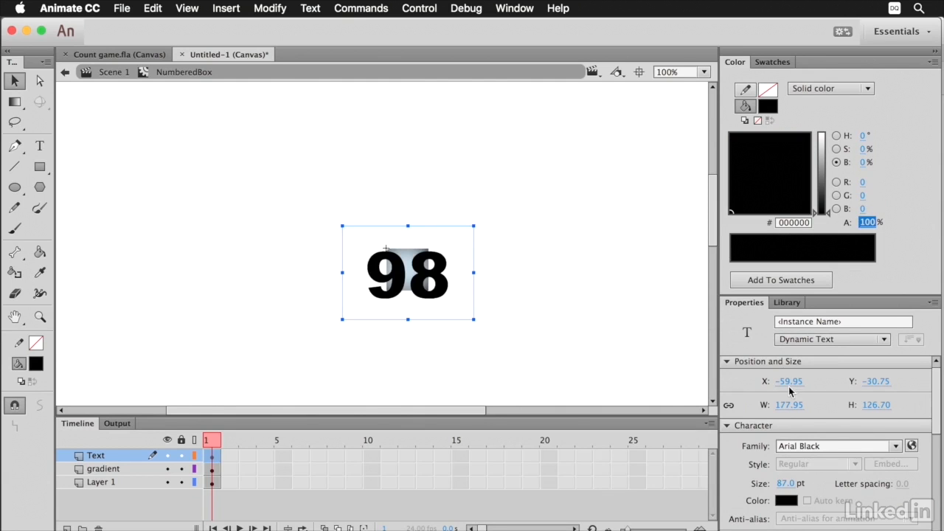
Set the 98 text to 23 pt and fit its field over the square at about 56 by 36 px.
left_click_drag(786, 483, 734, 483)
left_click_drag(416, 248, 417, 271)
double_click(417, 271)
left_click_drag(474, 341, 415, 273)
left_click(365, 245)
Give the 98 text field the instance name numberText and return to the main scene.
key("v")
key("z")
double_click(410, 268)
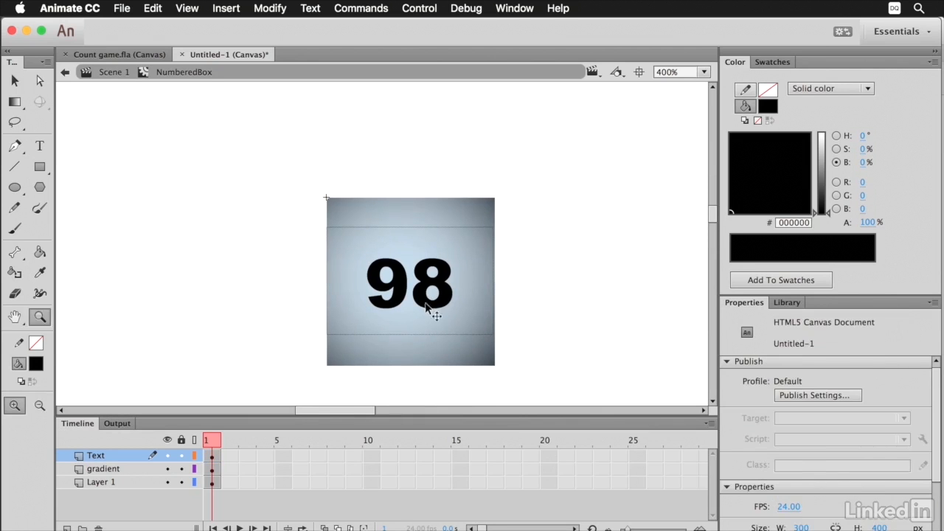
key("v")
left_click(443, 298)
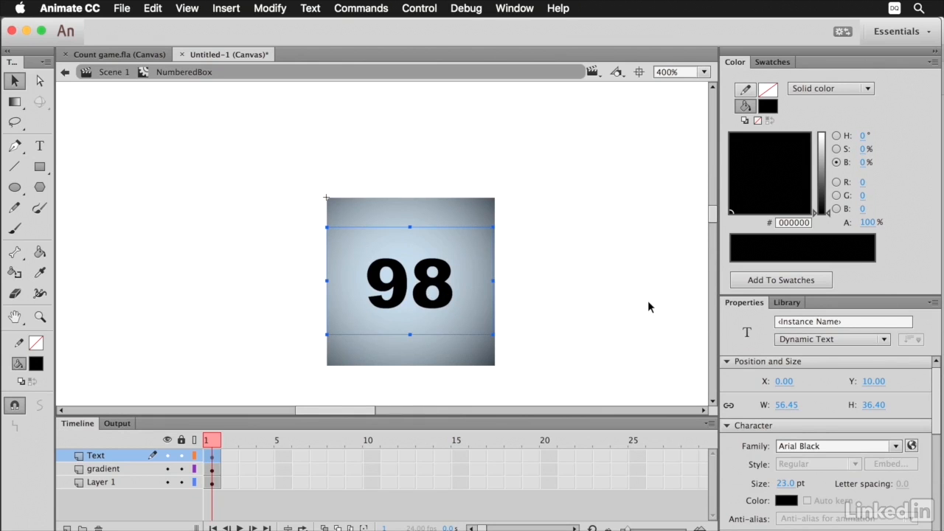
left_click(820, 322)
type("numberText")
key("Return")
double_click(579, 241)
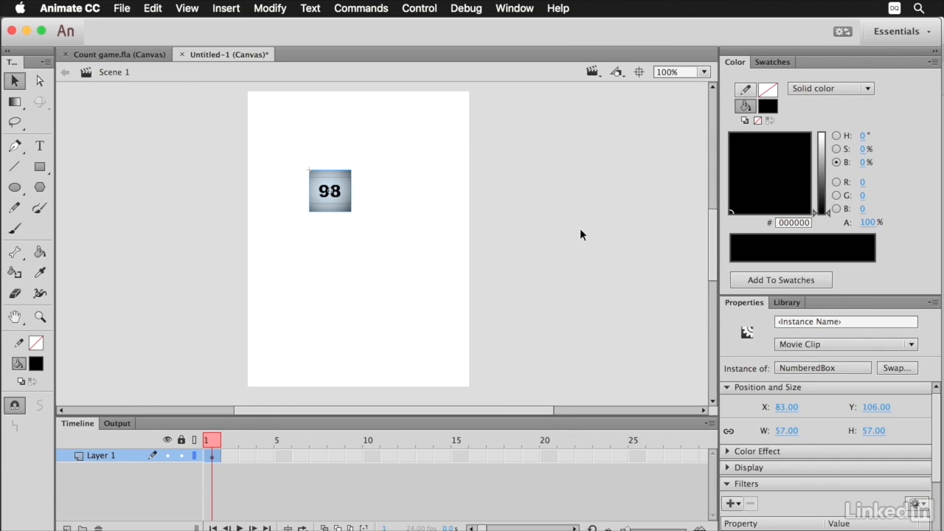
Set the linkage name of the NumberedBox symbol to NumberedBox in the library.
left_click(797, 302)
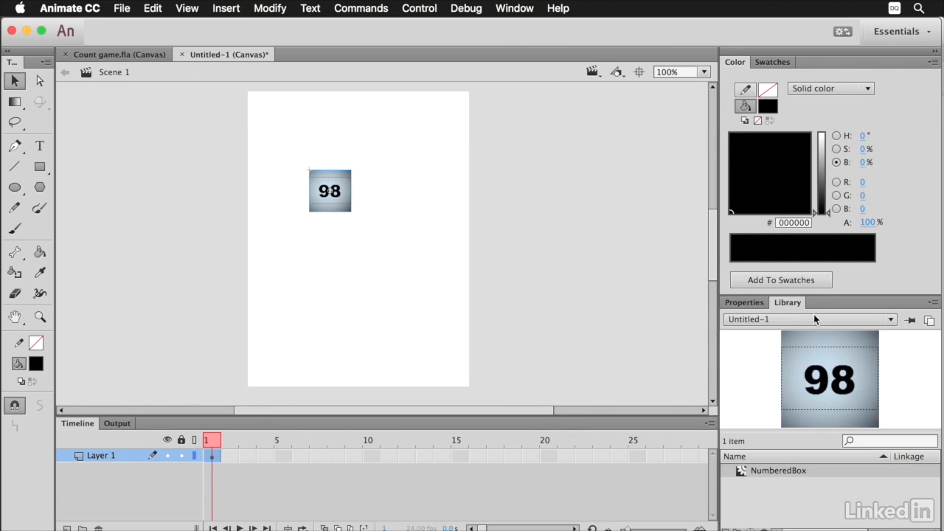
left_click_drag(891, 456, 827, 457)
left_click(883, 455)
double_click(858, 471)
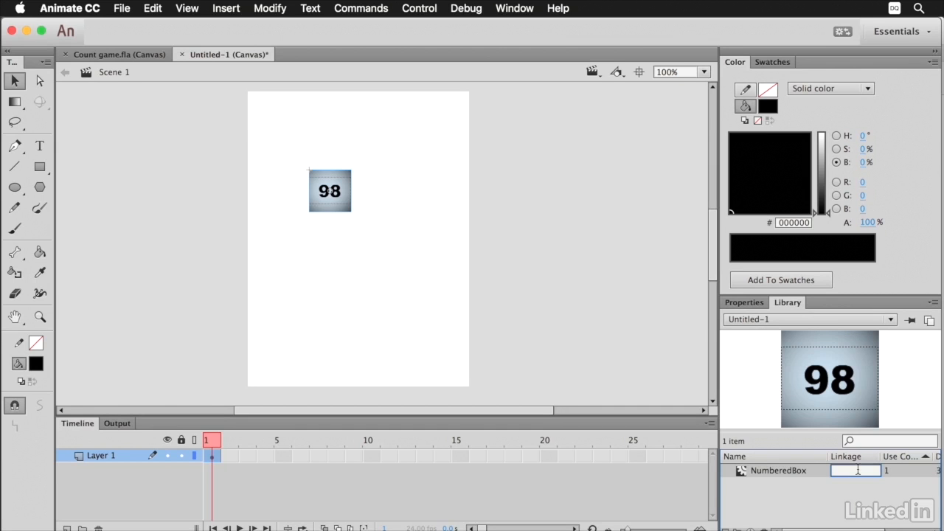
type("NumberedBox")
key("Return")
left_click_drag(880, 456, 905, 456)
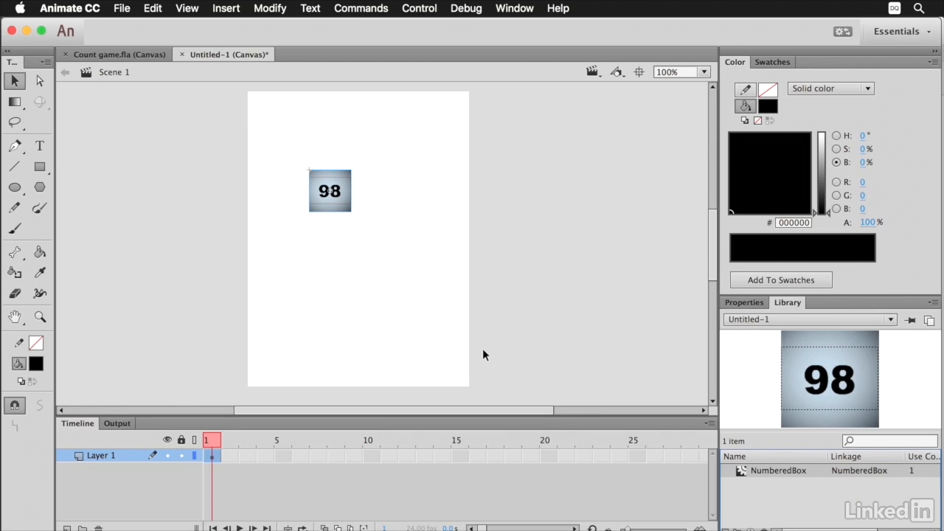
Move the numbered box off the stage to its right and draw a black rectangle covering the whole stage.
left_click_drag(330, 190, 540, 213)
left_click(40, 167)
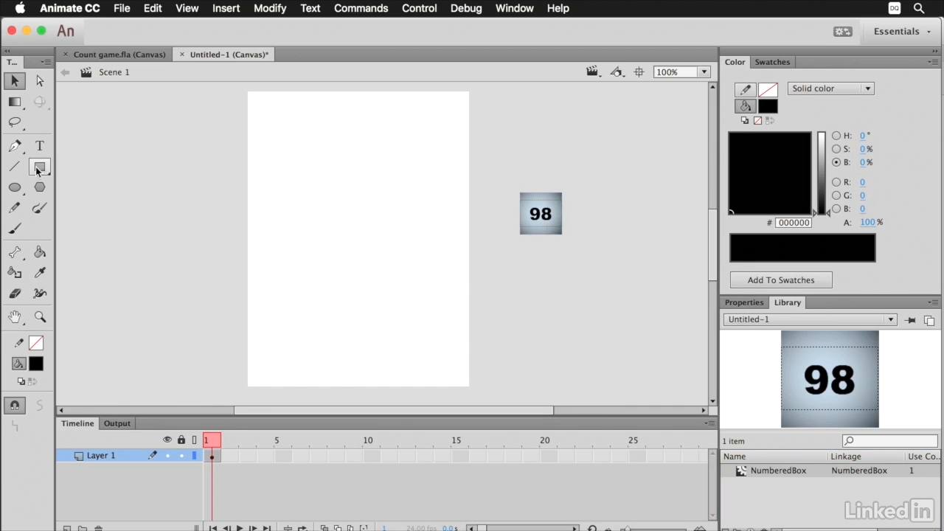
left_click_drag(245, 92, 478, 388)
key("v")
left_click(477, 387)
left_click(484, 368)
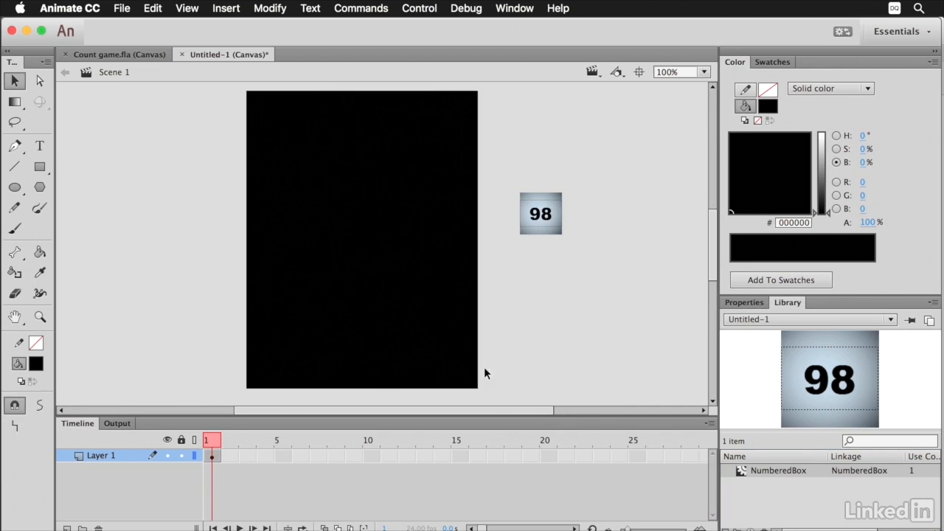
Recolor the stage-sized rectangle to light blue, #A4C7E6.
left_click(470, 357)
left_click(761, 150)
left_click_drag(822, 213, 822, 165)
left_click_drag(763, 168, 776, 191)
left_click_drag(822, 165, 821, 140)
left_click(509, 161)
Convert the light blue rectangle to a movie clip symbol named Background.
left_click(404, 168)
left_click(270, 7)
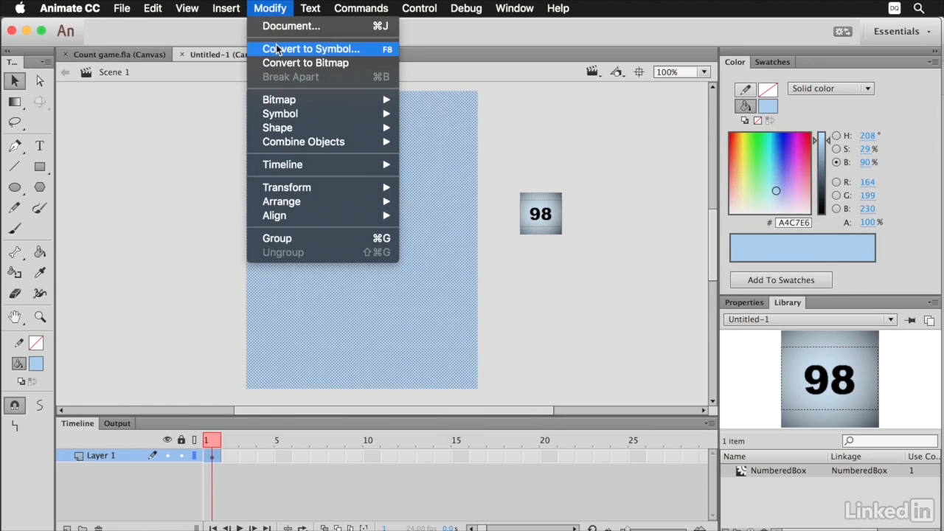
left_click(305, 46)
type("Background")
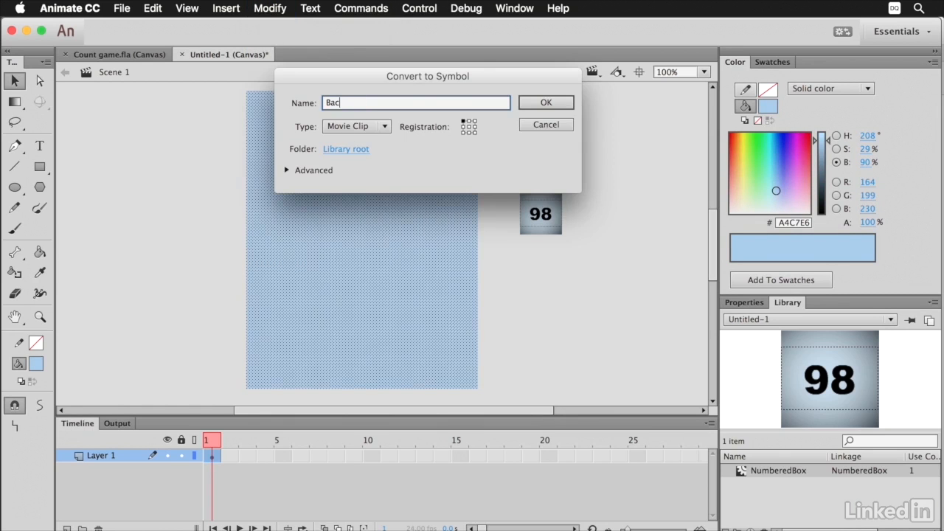
left_click(545, 103)
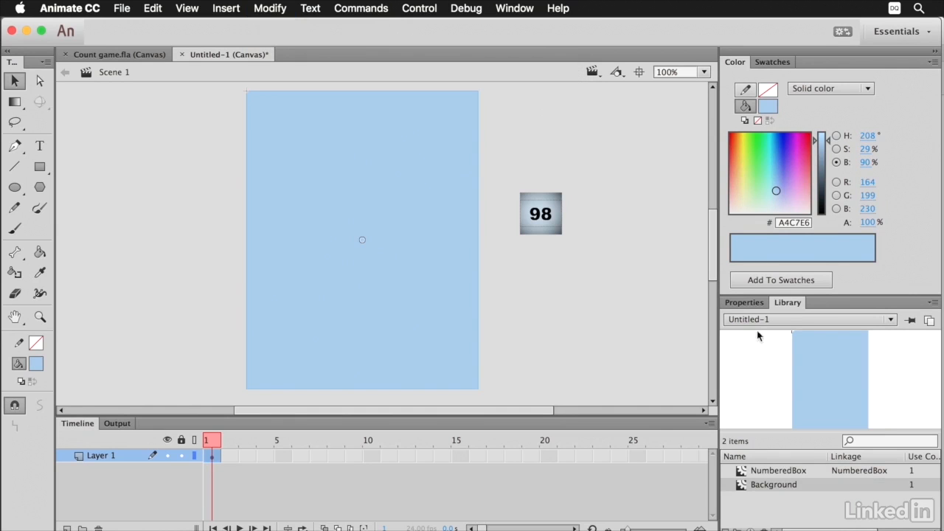
Set the linkage name of the Background symbol to Background in the library.
double_click(858, 486)
type("Background")
key("Return")
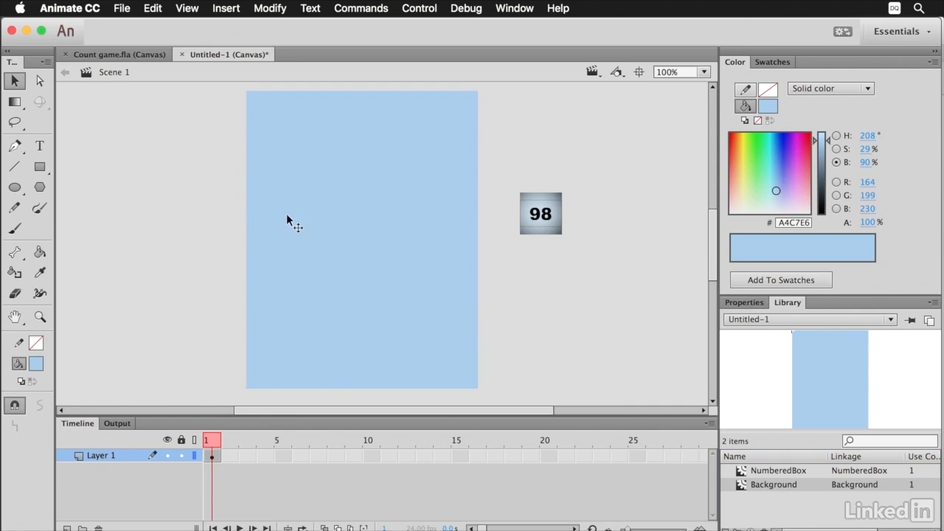
Move the light blue background off the stage to its right, draw a new stage-sized rectangle and darken its fill.
left_click_drag(287, 210, 680, 215)
left_click(40, 166)
mouse_move(248, 92)
left_mouse_down()
mouse_move(464, 362)
mouse_move(469, 386)
left_mouse_up()
key("v")
left_click(278, 280)
left_click_drag(824, 145, 824, 155)
Add the text You Won in dark navy, #000033, format it and centre it in the upper part of the stage-sized rectangle.
left_click(40, 146)
left_click(229, 204)
type("You Won")
left_click_drag(304, 238, 370, 212)
left_click(306, 199, "super")
key("v")
left_click(743, 303)
left_click(832, 340)
left_click(808, 352)
left_click(786, 500)
left_click(575, 376)
left_click_drag(372, 199, 436, 177)
Convert the stage-sized rectangle and the You Won text to a movie clip symbol named Game Over View.
left_click(361, 247, "shift")
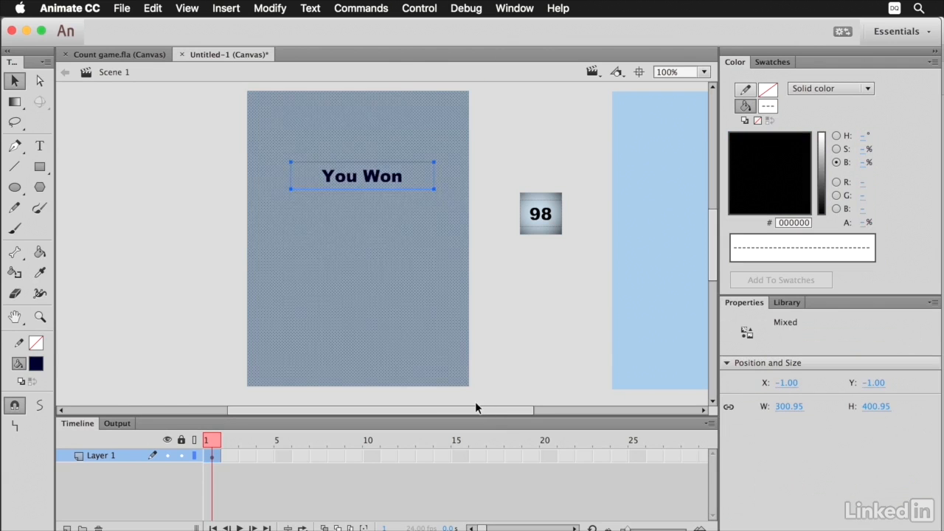
left_click(269, 8)
left_click(316, 46)
type("Game Over View")
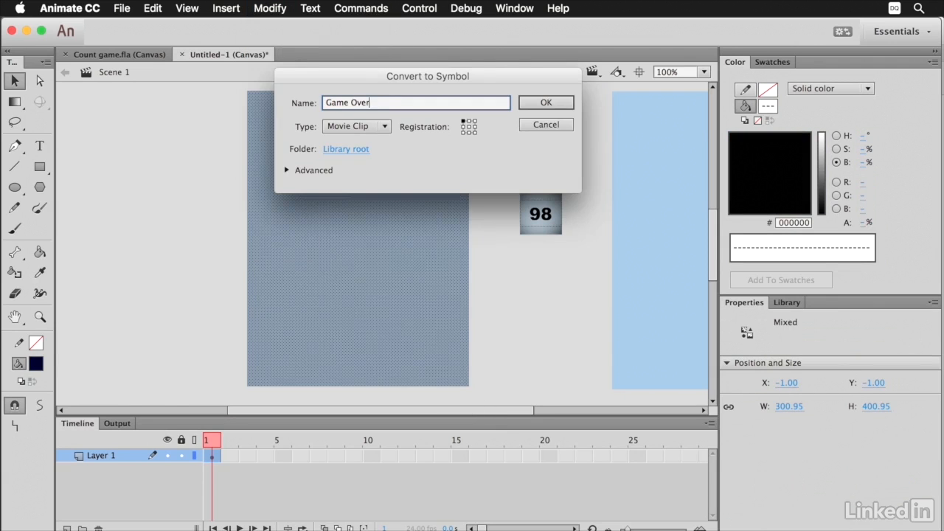
left_click(552, 104)
Open the Game Over View symbol for editing and draw a small light blue rectangle, #AEDDF4, outside its panel on the left.
left_click(787, 302)
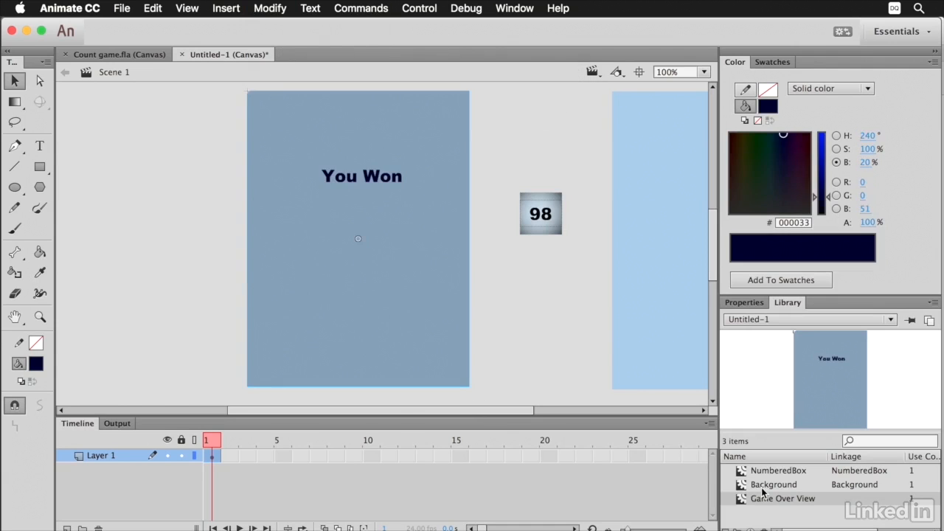
double_click(742, 496)
left_click(322, 295)
key("space")
left_click_drag(295, 249, 144, 98)
left_click(40, 167)
left_click_drag(135, 219, 220, 252)
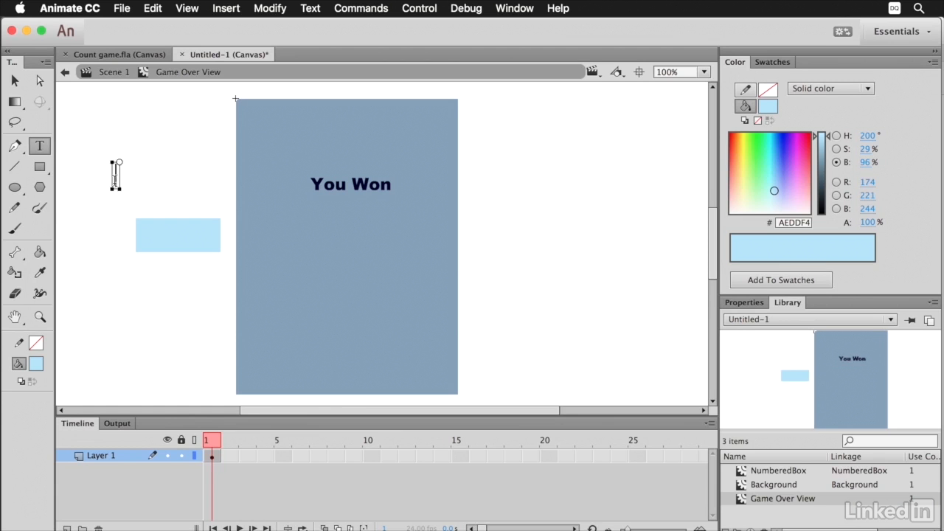
Add the text Restart in dark blue-grey, #3B4C53, and place it on the small light blue rectangle.
type("Restart")
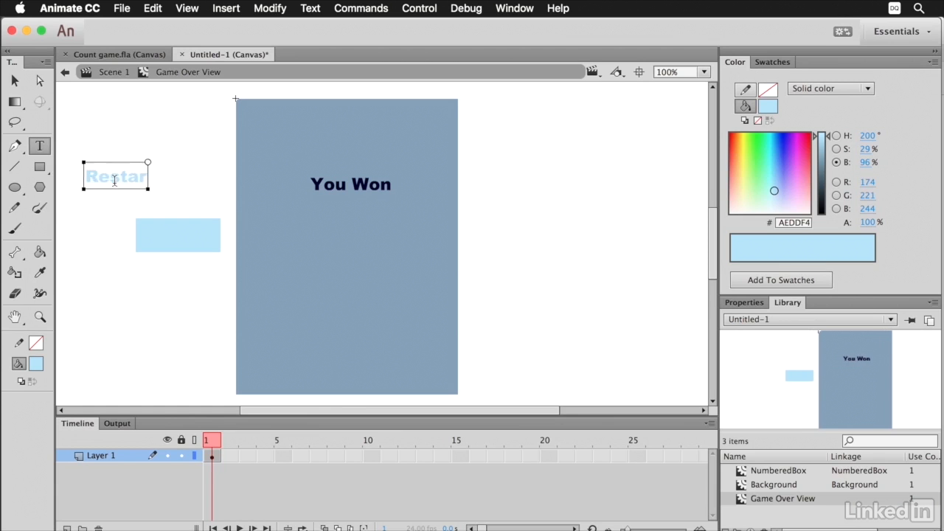
key("Escape")
key("v")
left_click_drag(161, 180, 176, 231)
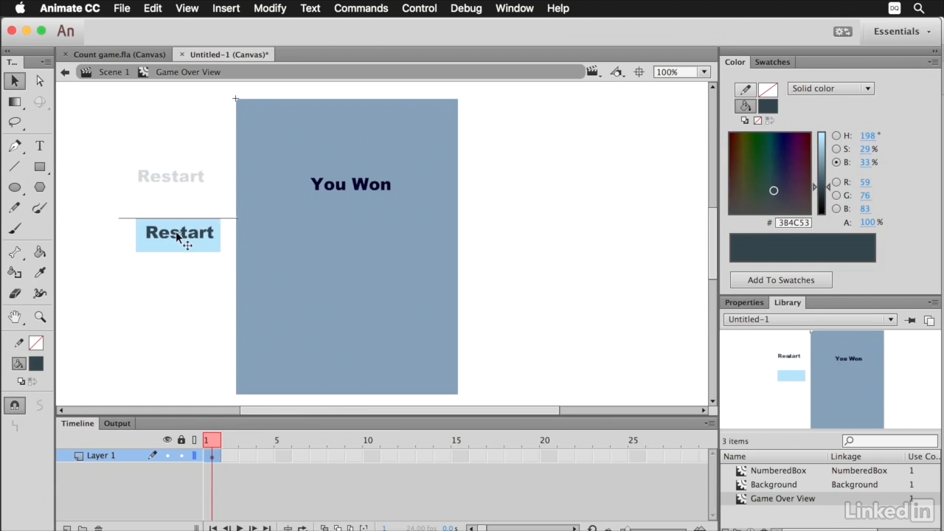
Convert the rectangle and Restart text to a button symbol named RestartButton and place it below the You Won text.
left_click_drag(121, 205, 221, 253)
left_click(270, 8)
left_click(289, 25)
left_click(356, 126)
left_click(356, 140)
triple_click(371, 102)
type("RestartButton")
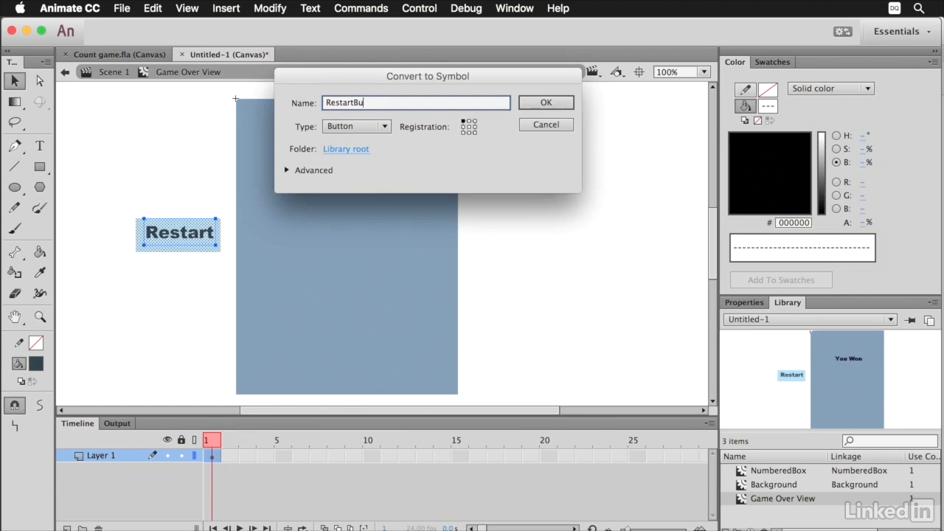
left_click(546, 103)
left_click_drag(202, 227, 375, 259)
Open the RestartButton symbol for editing and insert keyframes in its Over and Down states.
double_click(375, 259)
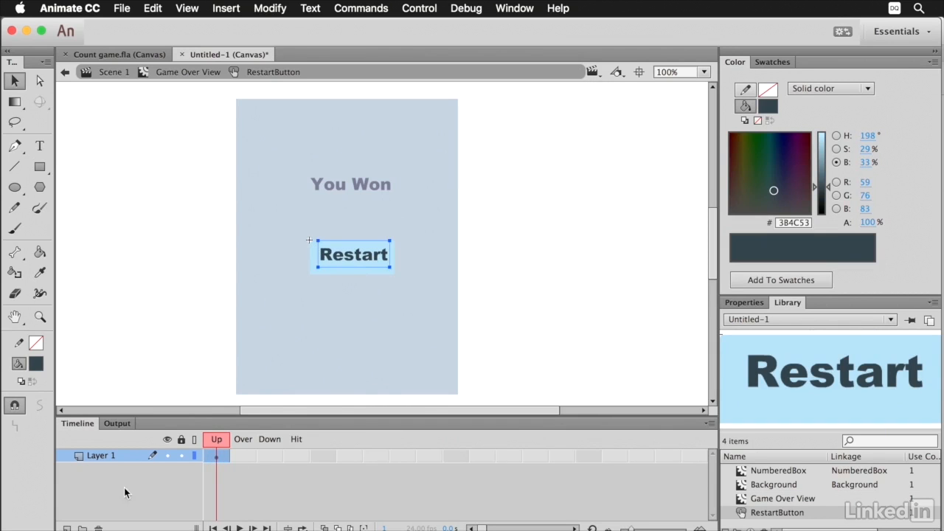
left_click(249, 458)
left_click(226, 8)
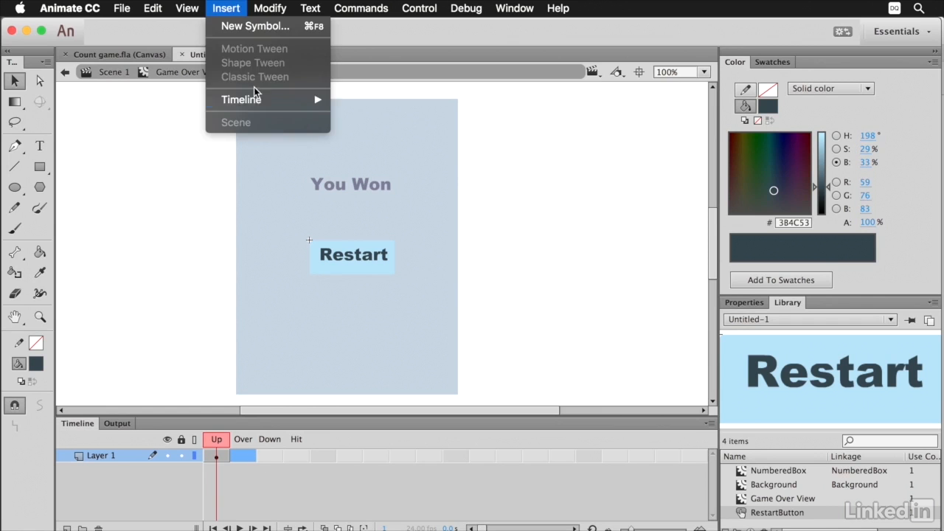
mouse_move(239, 99)
left_click(399, 150)
left_click(226, 8)
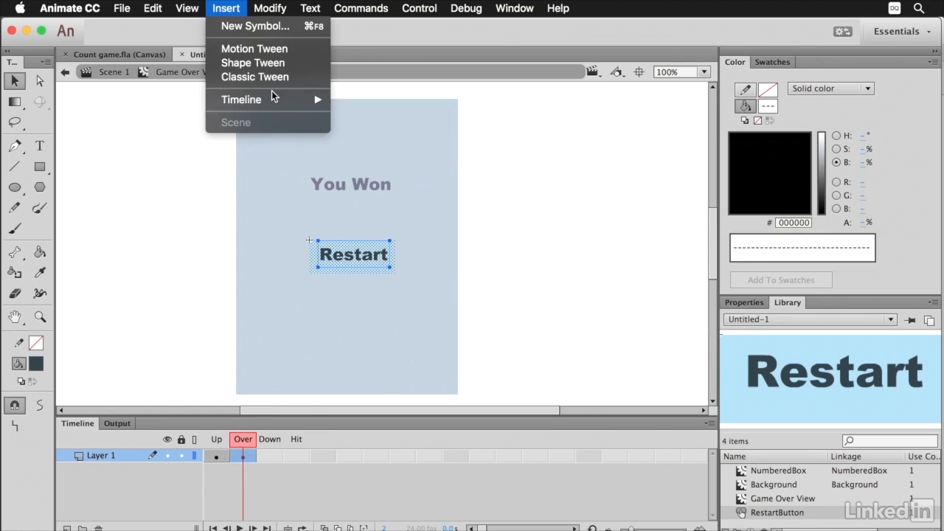
left_click(369, 149)
Recolor the button's rectangle in the Over state and darken it to #5E7884 in the Down state.
left_click(243, 456)
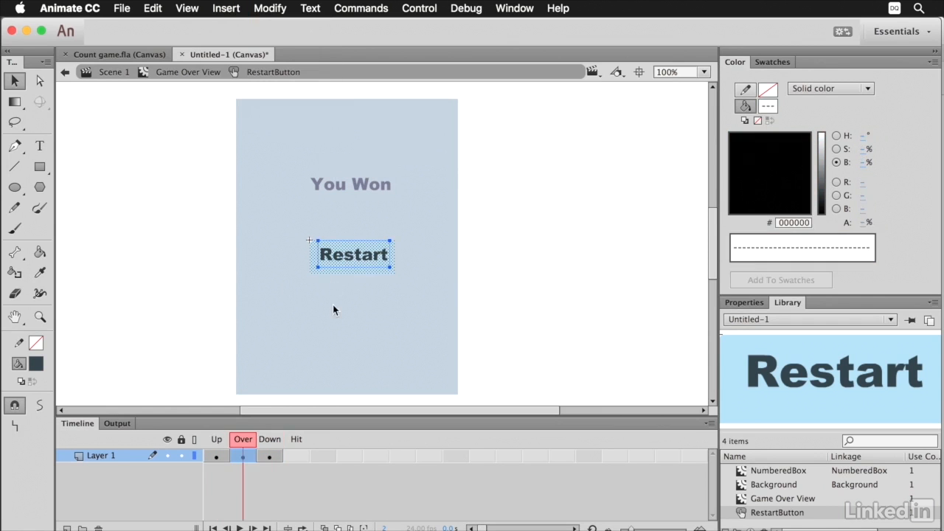
left_click(582, 227)
left_click(385, 270)
left_click(821, 149)
left_click(270, 438)
left_click(821, 171)
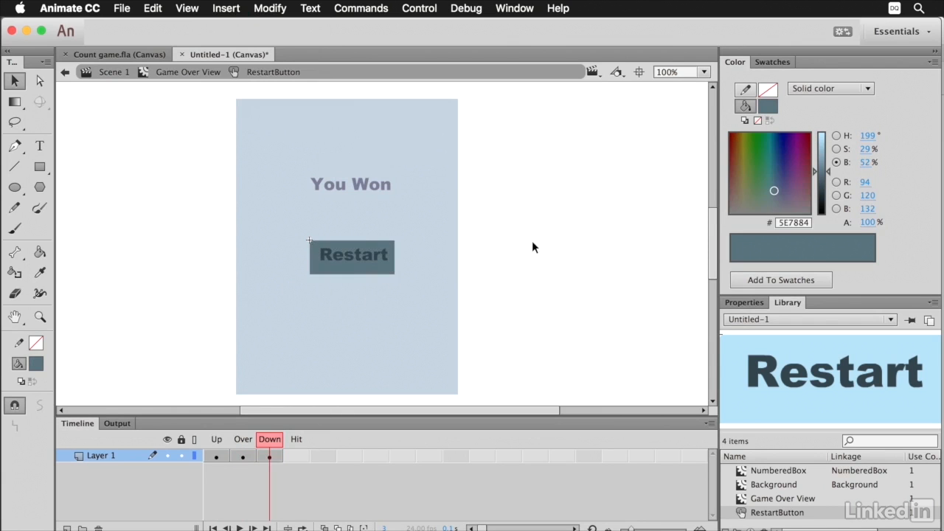
Return to the Game Over View symbol and give its Restart button the instance name restartButton.
left_click(178, 73)
left_click(363, 257)
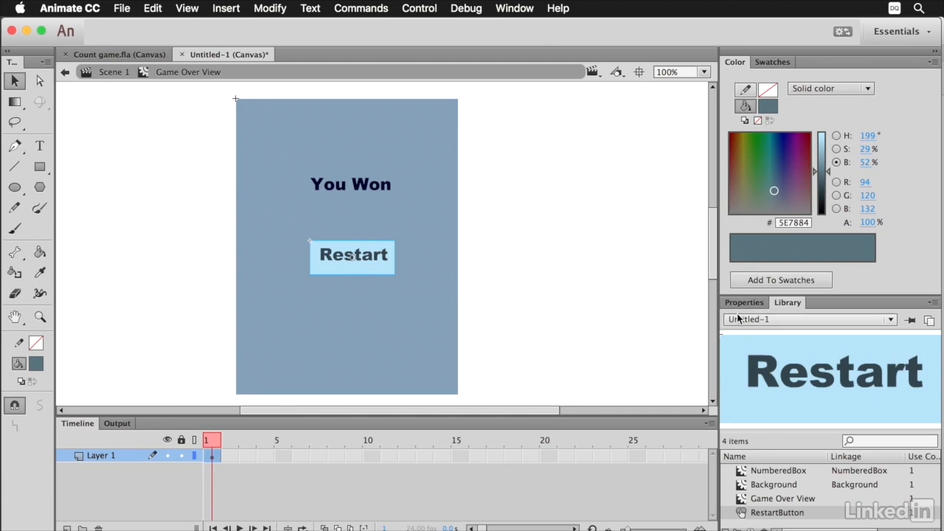
left_click(744, 302)
left_click(809, 328)
type("restartButton")
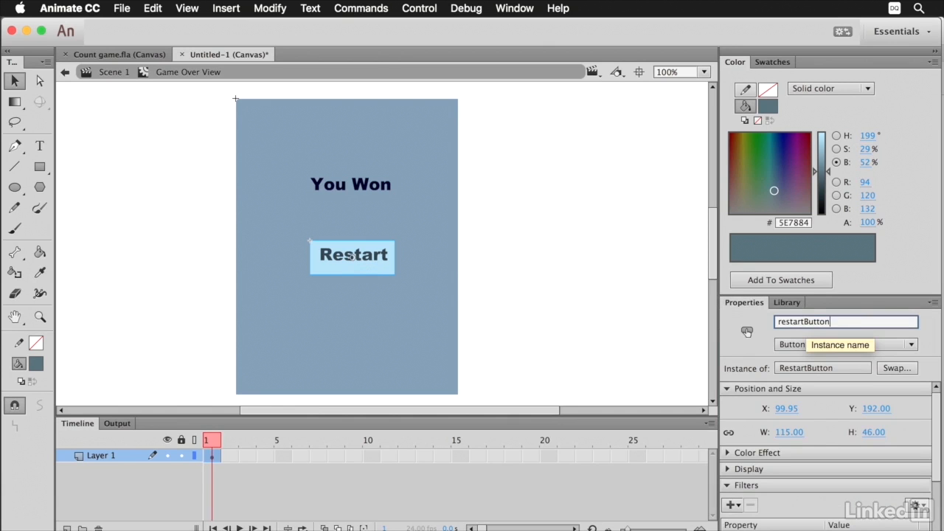
key("Return")
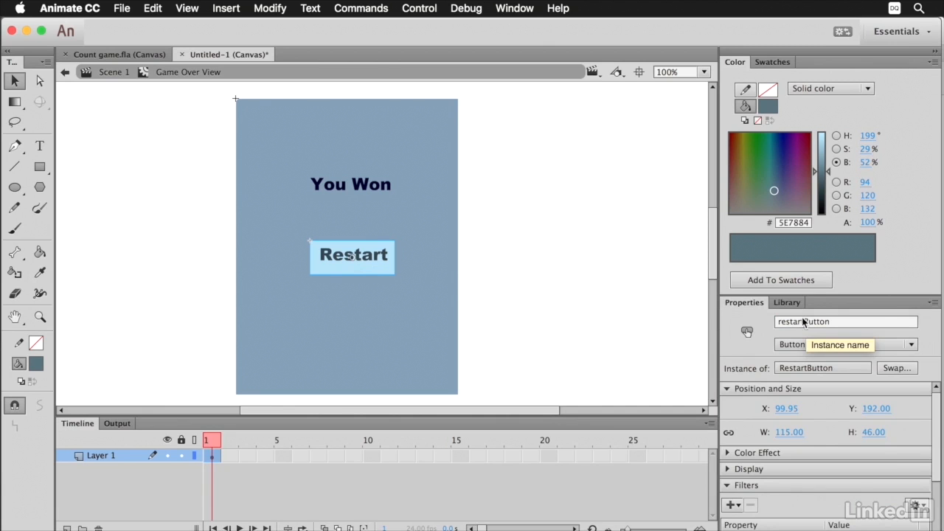
Set the linkage name of the Game Over View symbol to GameOverView in the library.
left_click(786, 302)
left_click(852, 501)
double_click(853, 501)
type("GameOverView")
key("Return")
Return to the main scene, move the game over view to the left and place the numbered box on the stage.
left_click(663, 344)
left_click(113, 72)
left_click_drag(391, 205, 219, 225)
left_click_drag(536, 214, 388, 213)
Open the document's publish settings to the basic JavaScript/HTML options.
left_click(122, 8)
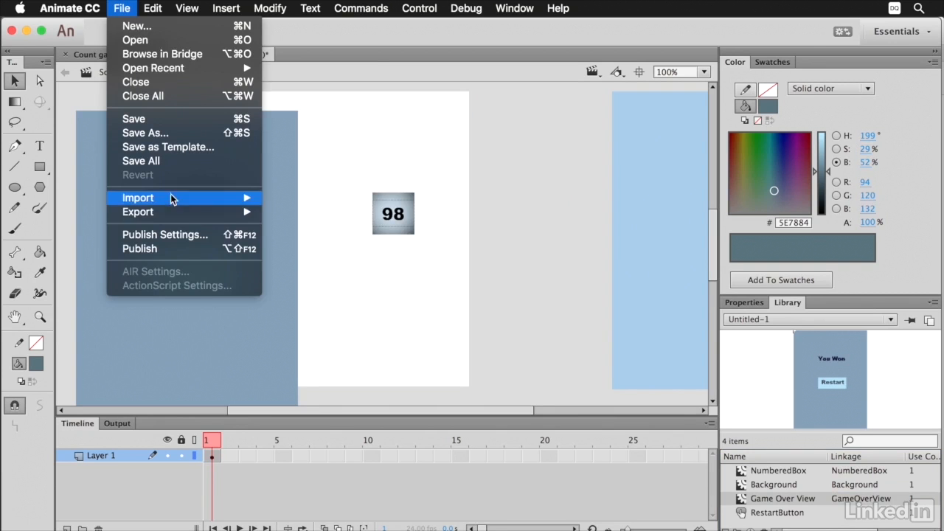
left_click(165, 234)
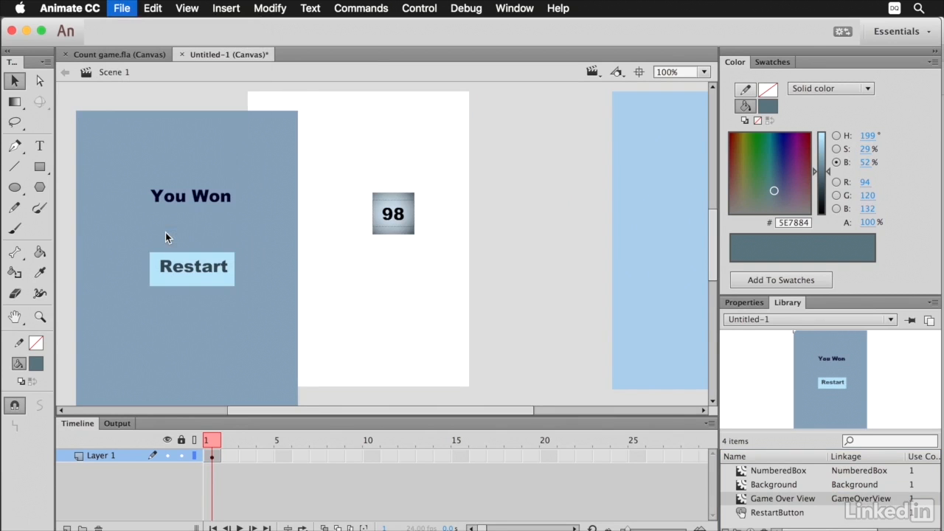
left_click_drag(509, 67, 454, 23)
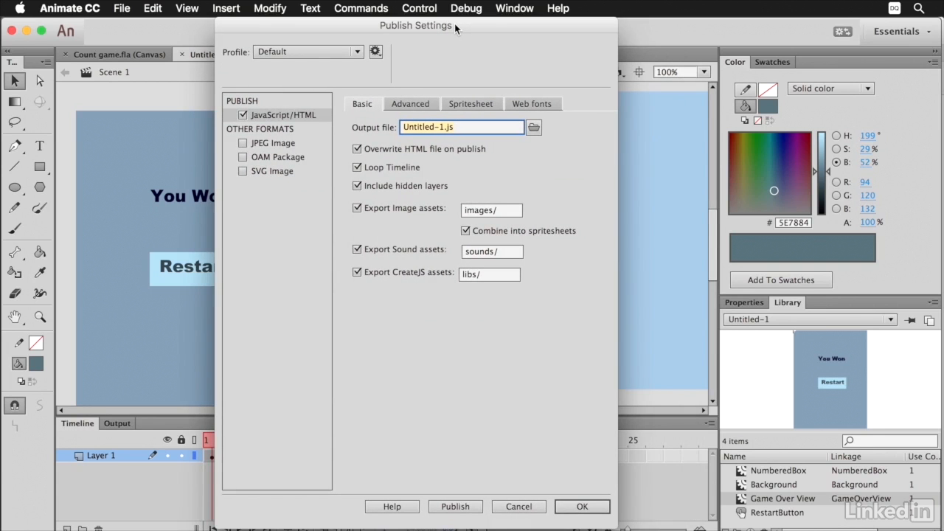